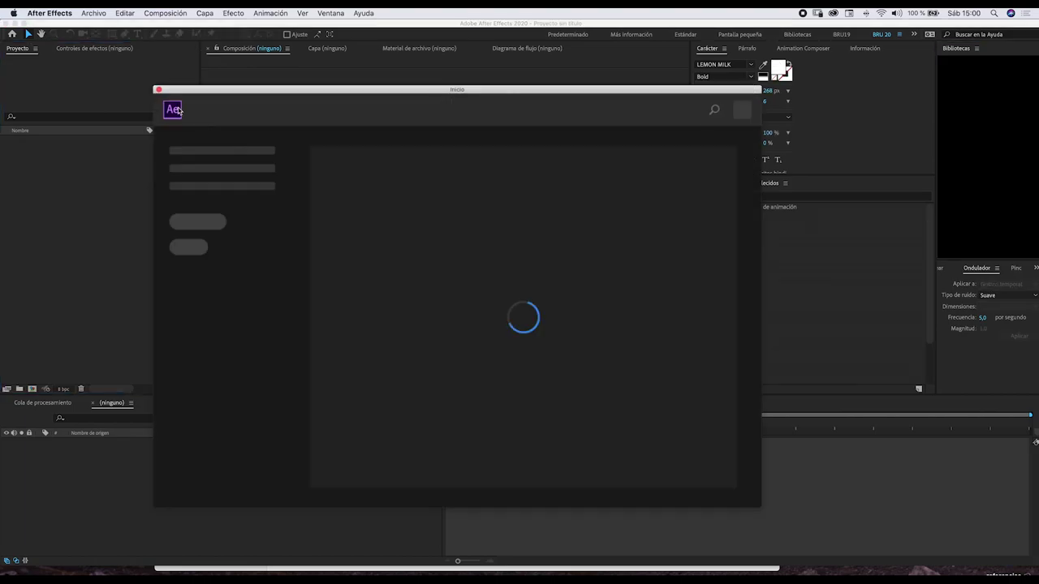
Import VIDEO BUCLE.mp4 into the project and create a new composition from it.
click(159, 90)
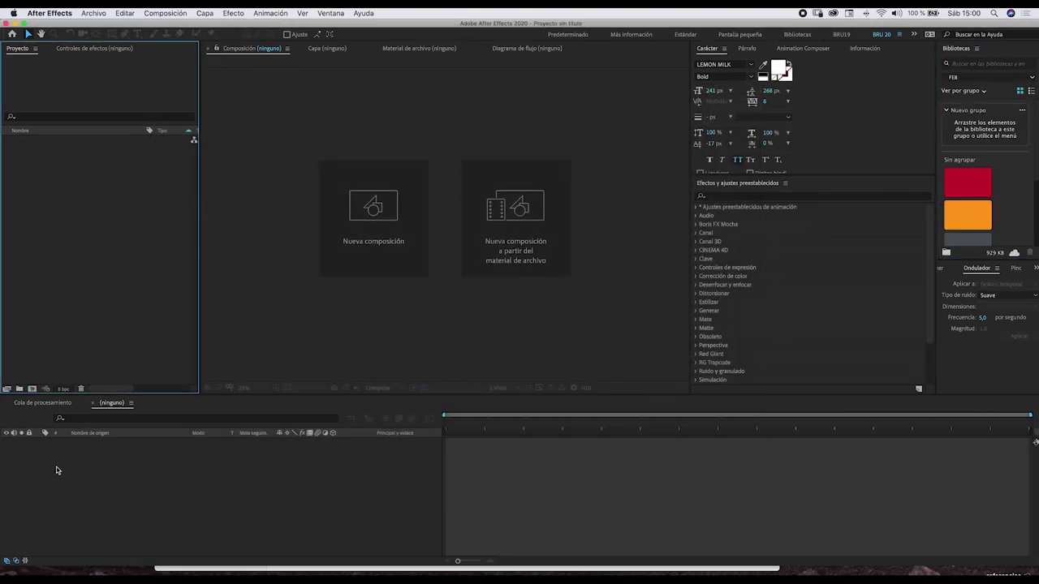
key(F11)
drag(946, 282, 114, 300)
drag(54, 141, 32, 390)
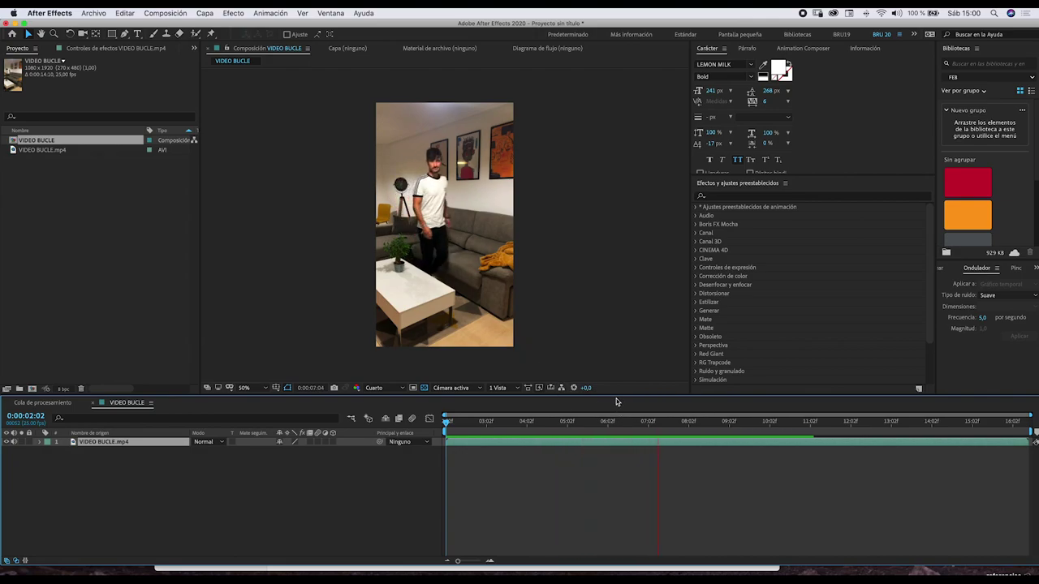
Split the VIDEO BUCLE.mp4 layer at 0:00:07:11 and move its second half to the start of the timeline.
drag(669, 423, 663, 424)
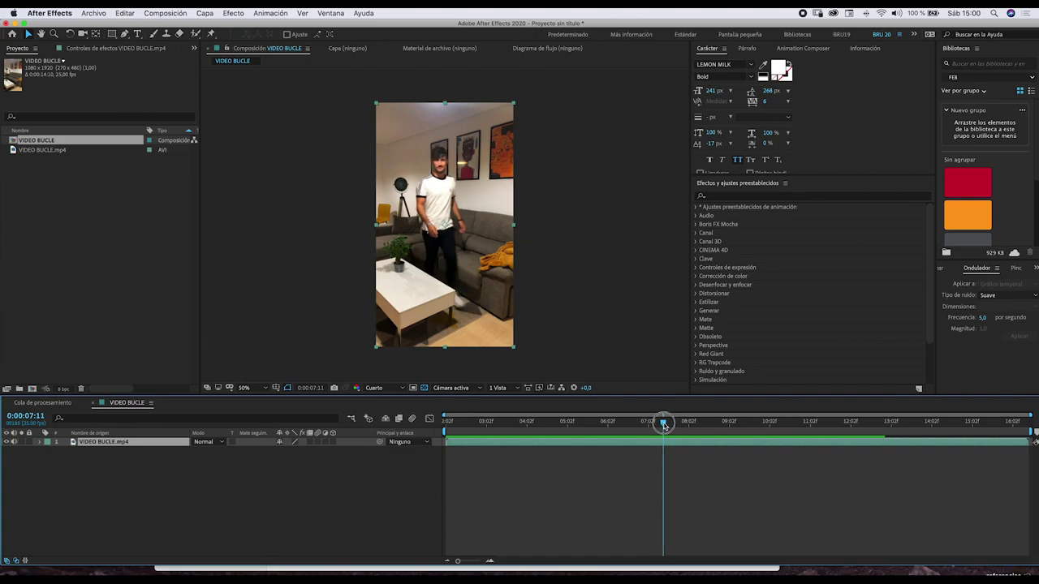
click(123, 13)
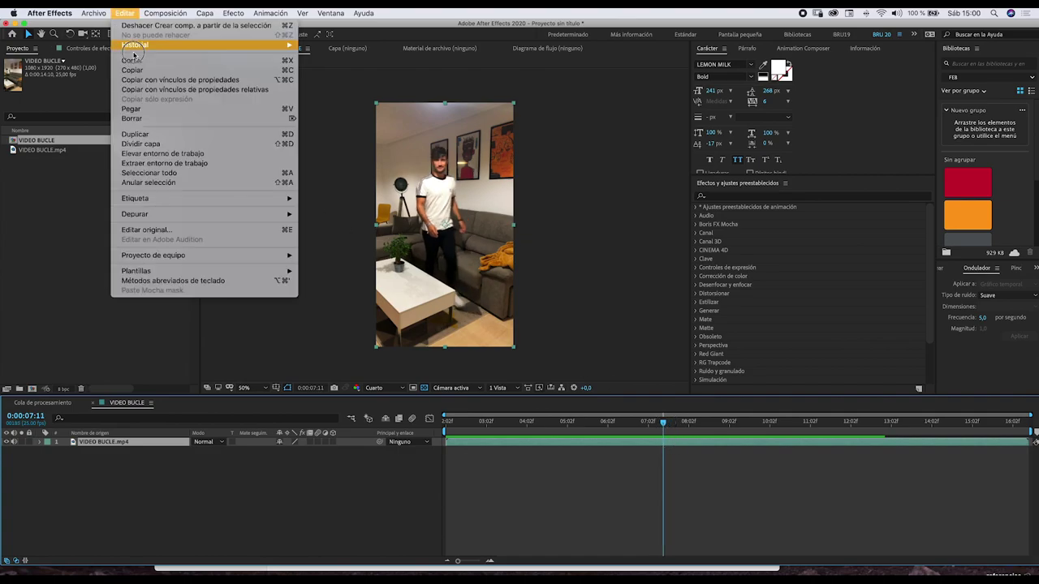
click(139, 143)
drag(676, 443, 459, 443)
Play the composition from its start to check the rearranged halves of the clip.
click(445, 422)
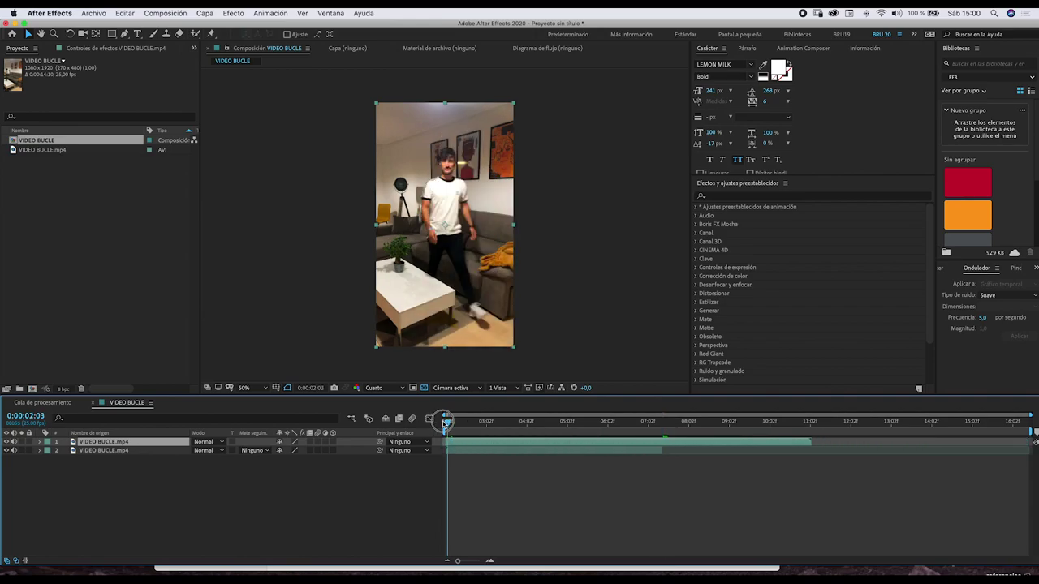
key(space)
click(444, 423)
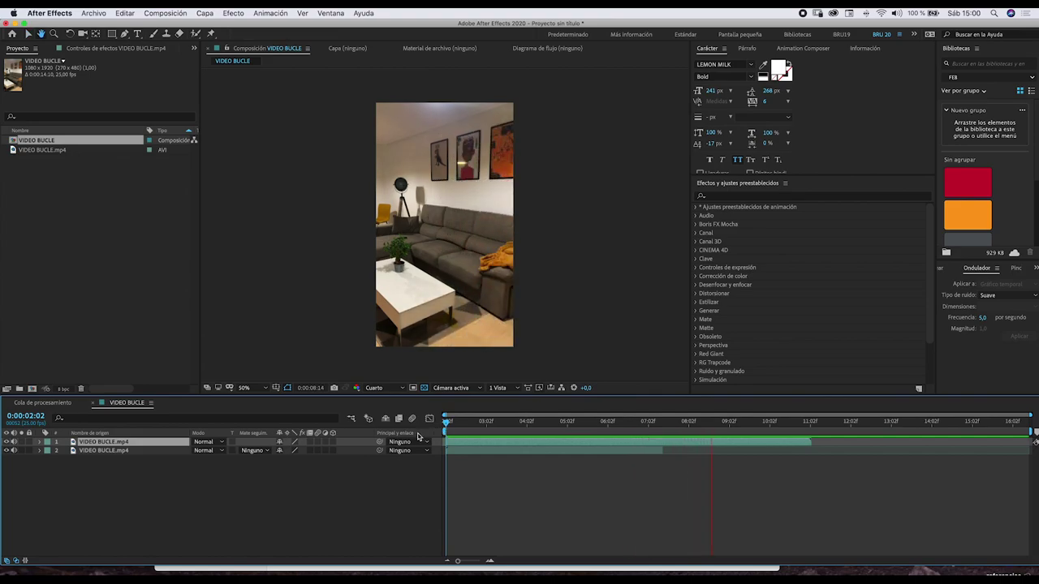
Place the clip's first half above the other layer and shift it to start just before 0:00:05:02.
click(104, 451)
drag(95, 452, 95, 445)
drag(484, 423, 575, 442)
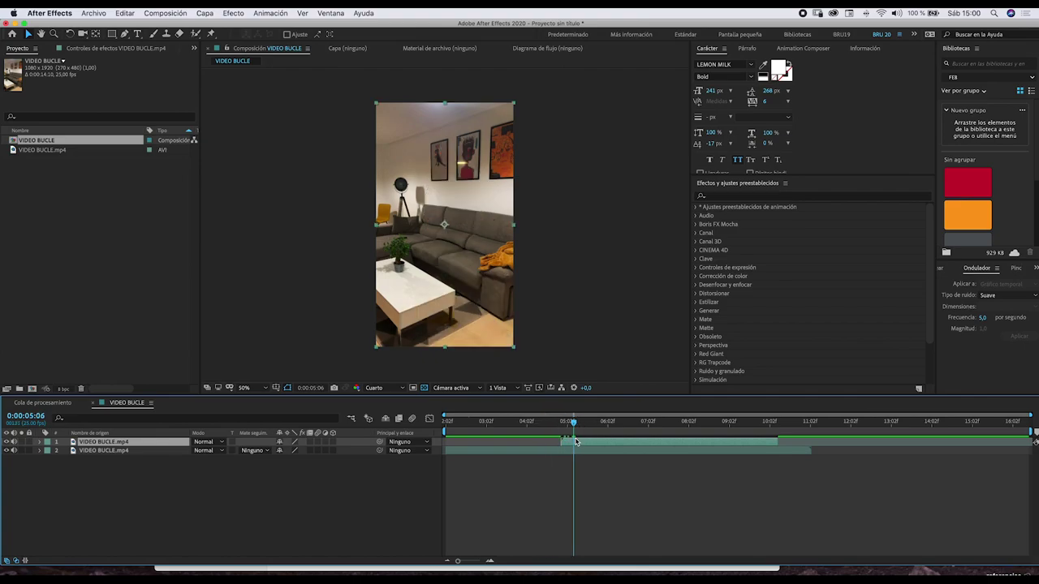
Draw a tall rectangular mask on the upper layer covering the area around the lamp and plant beside the sofa.
click(115, 33)
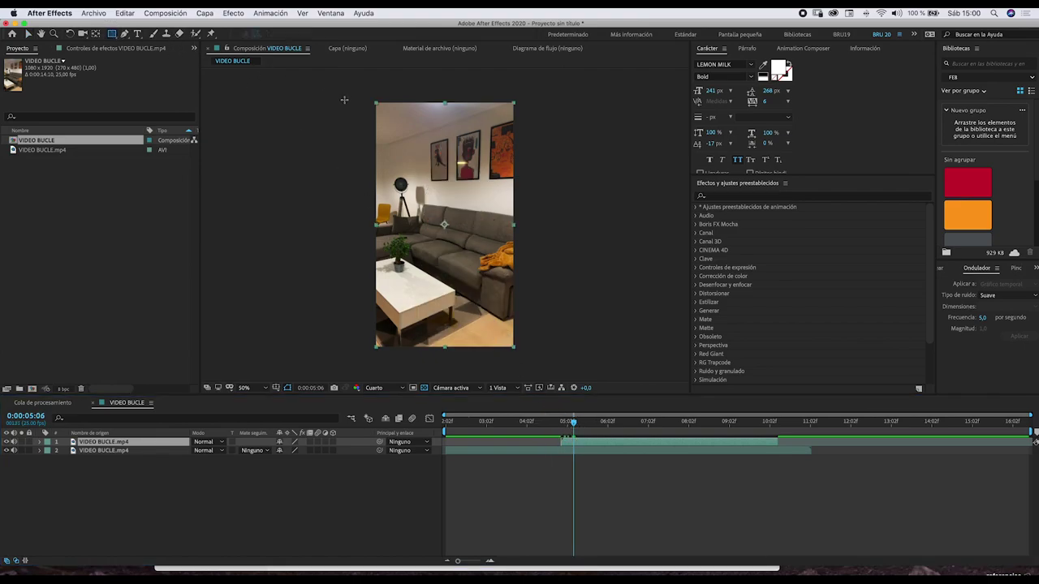
drag(357, 93, 416, 361)
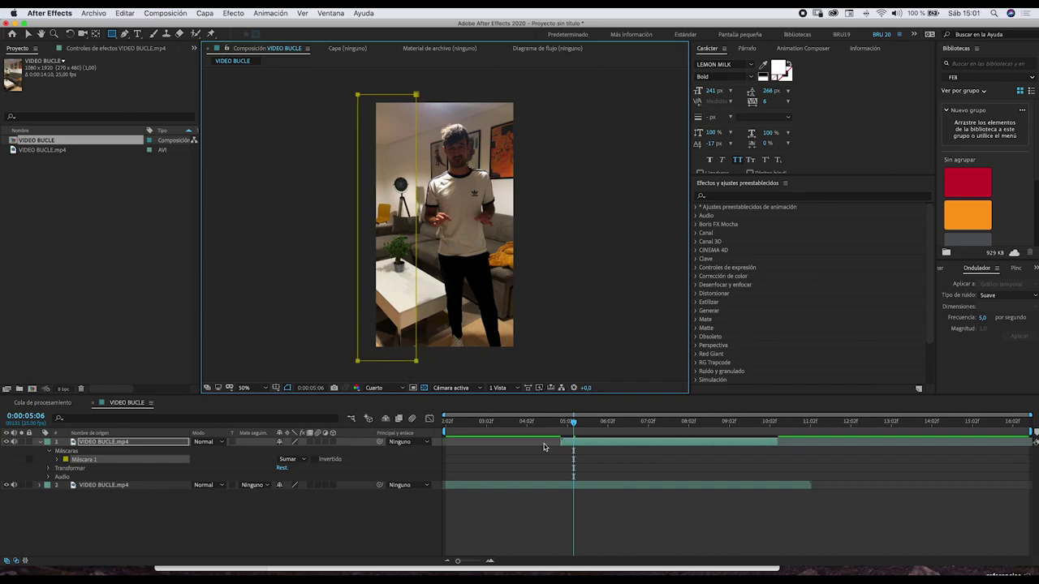
drag(556, 427, 641, 429)
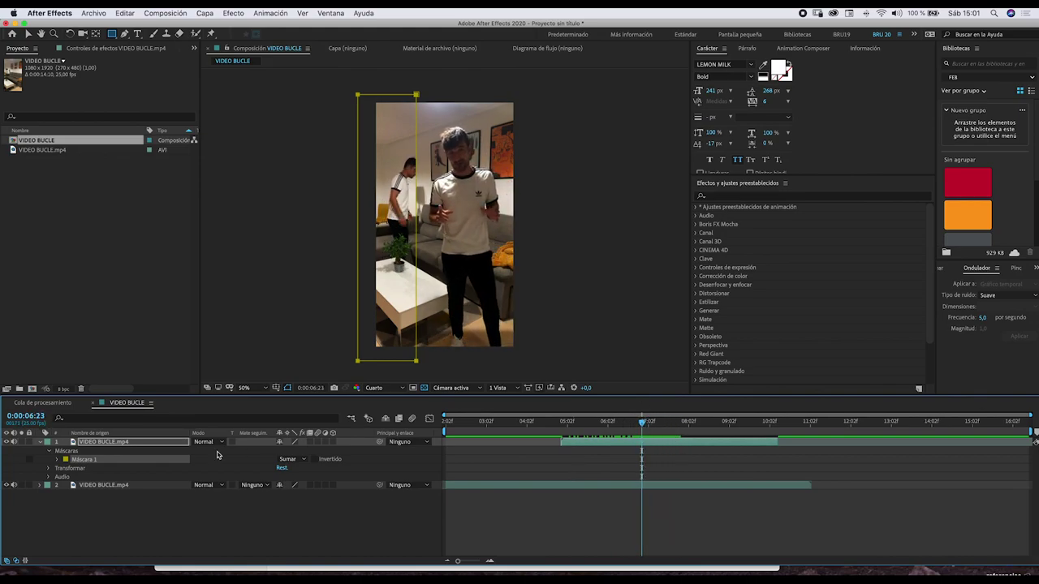
Set Máscara 1's feather to 52 pixels and shift its inner vertical edge slightly toward the standing man.
click(57, 459)
drag(291, 478, 309, 476)
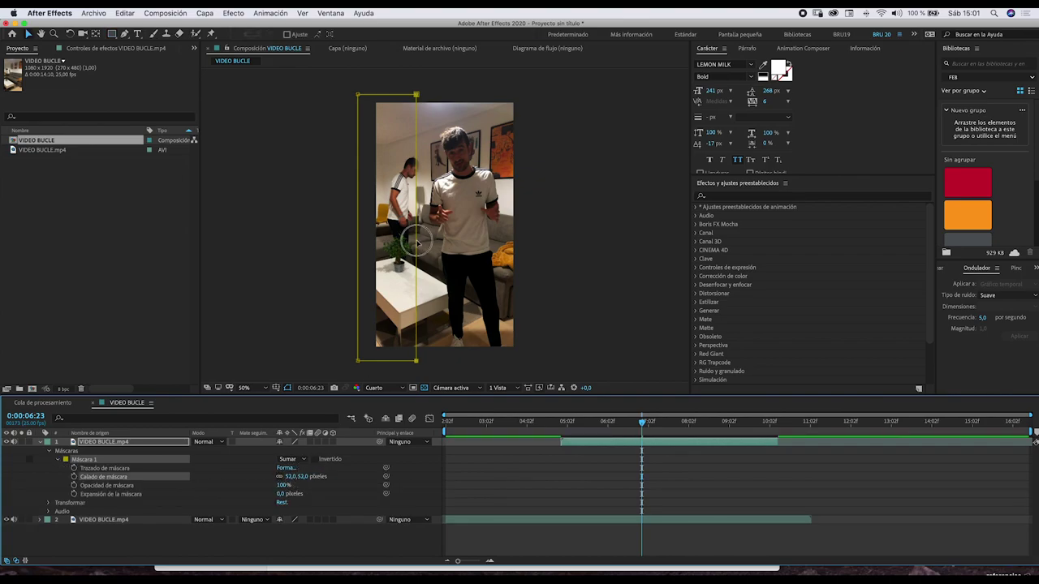
drag(416, 241, 423, 241)
Play the section from about 0:00:06:06 to check the blend between the masked layer and the layer below.
drag(639, 422, 616, 425)
key(space)
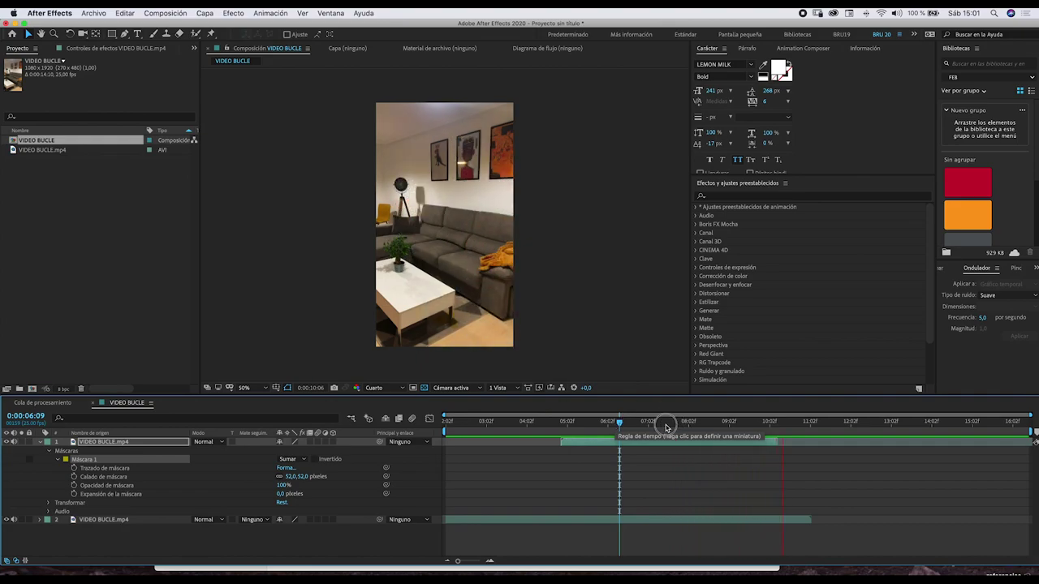
click(614, 421)
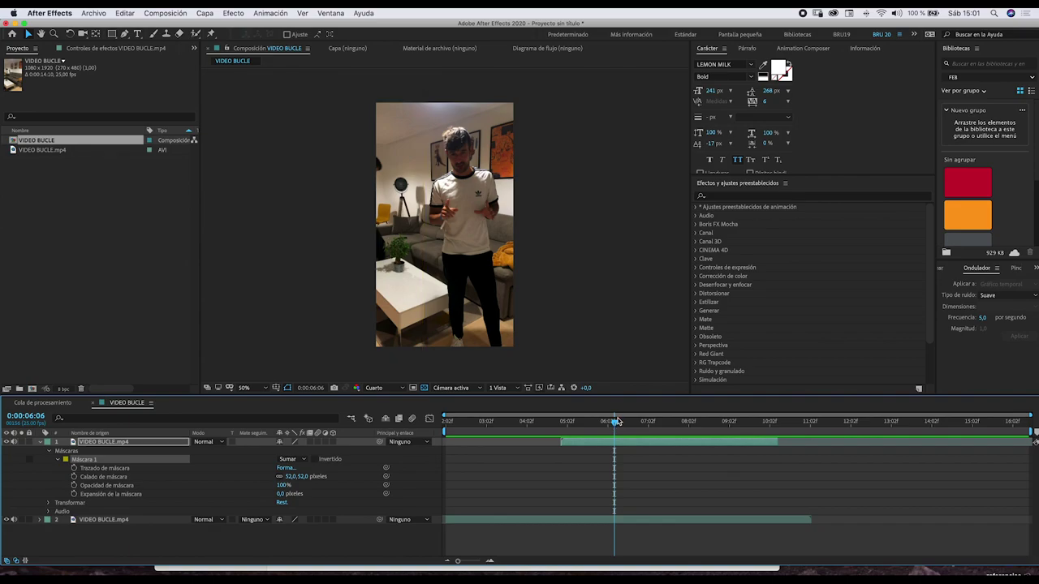
key(space)
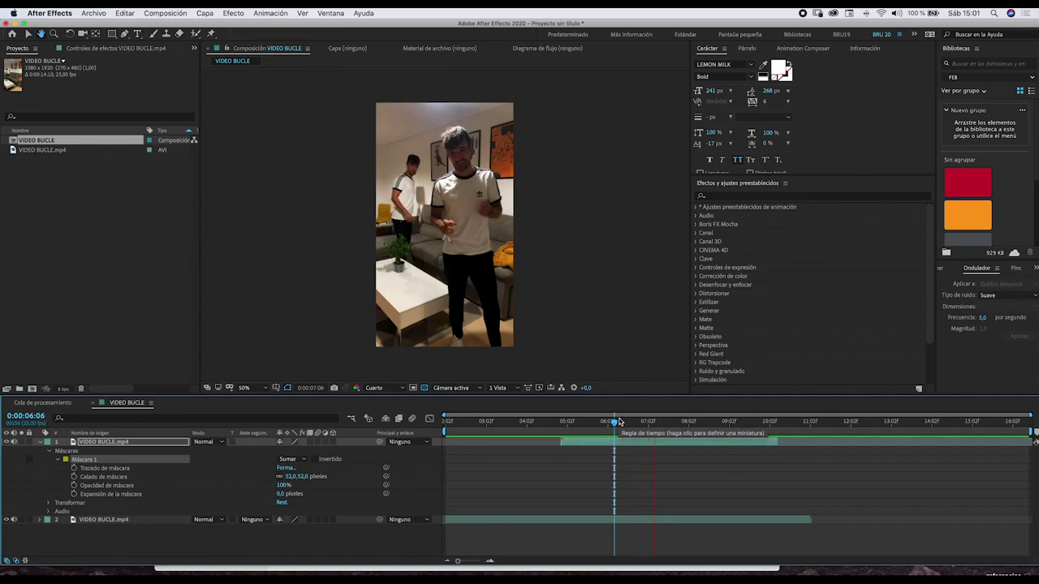
key(space)
Raise the two lower corners of Máscara 1 so its bottom edge crosses the white table, and preview from 0:00:04:06.
drag(420, 360, 422, 310)
drag(357, 359, 363, 327)
drag(636, 423, 533, 421)
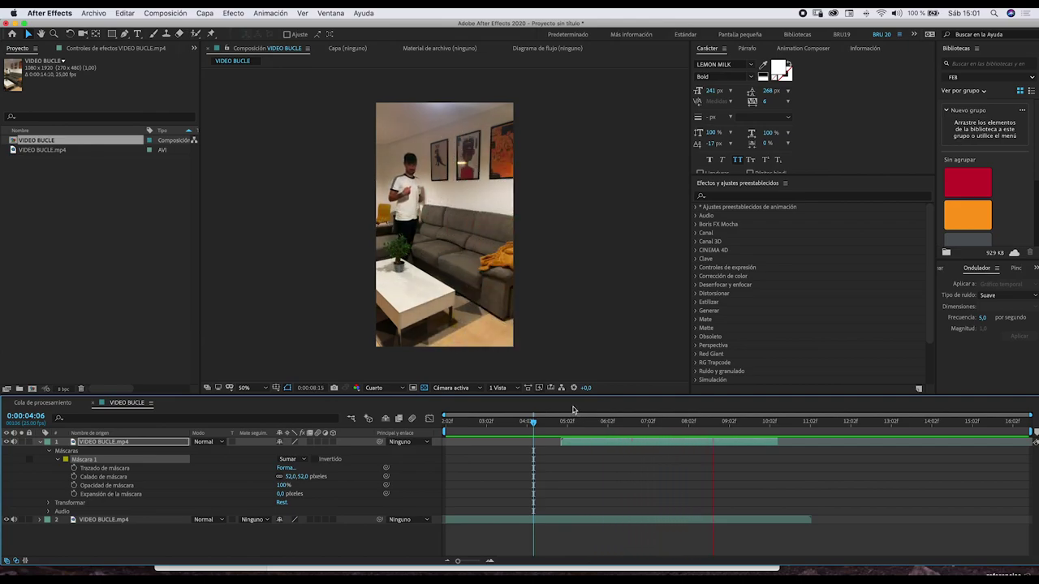
Enable keyframing for Máscara 1's path at 0:00:07:07 and advance to 0:00:07:12.
drag(706, 421, 657, 424)
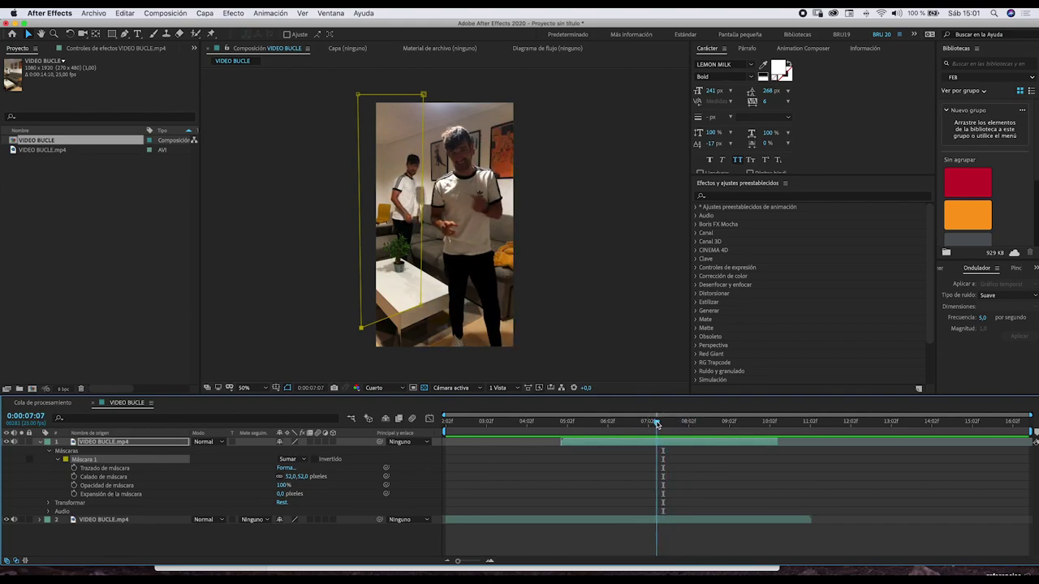
click(74, 468)
drag(659, 428, 665, 425)
click(424, 200)
double_click(424, 200)
drag(424, 203, 435, 231)
key(Return)
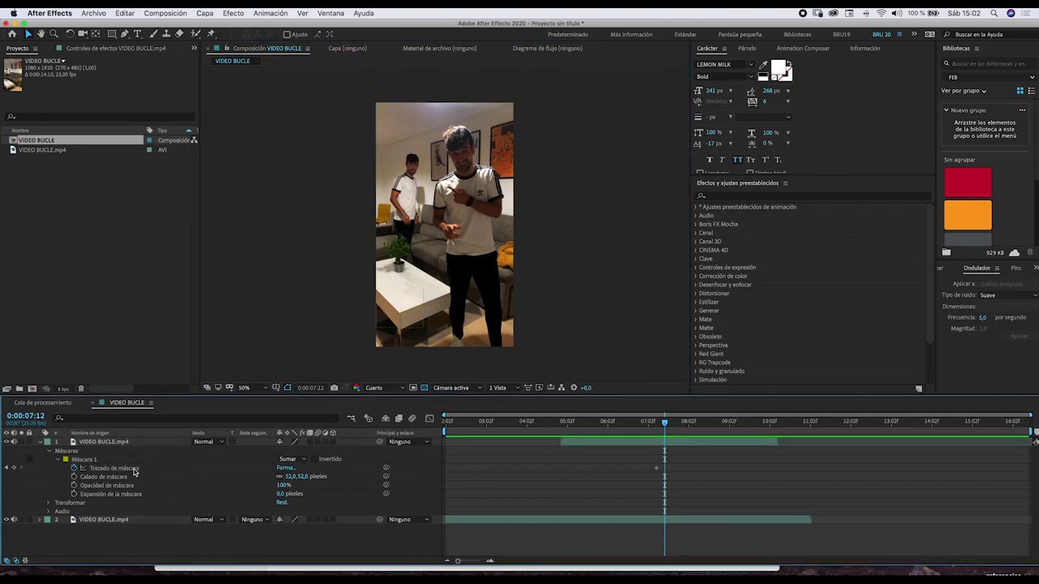
At 0:00:07:12, widen Máscara 1 by moving its inner lower and upper corners toward the man in front.
click(421, 309)
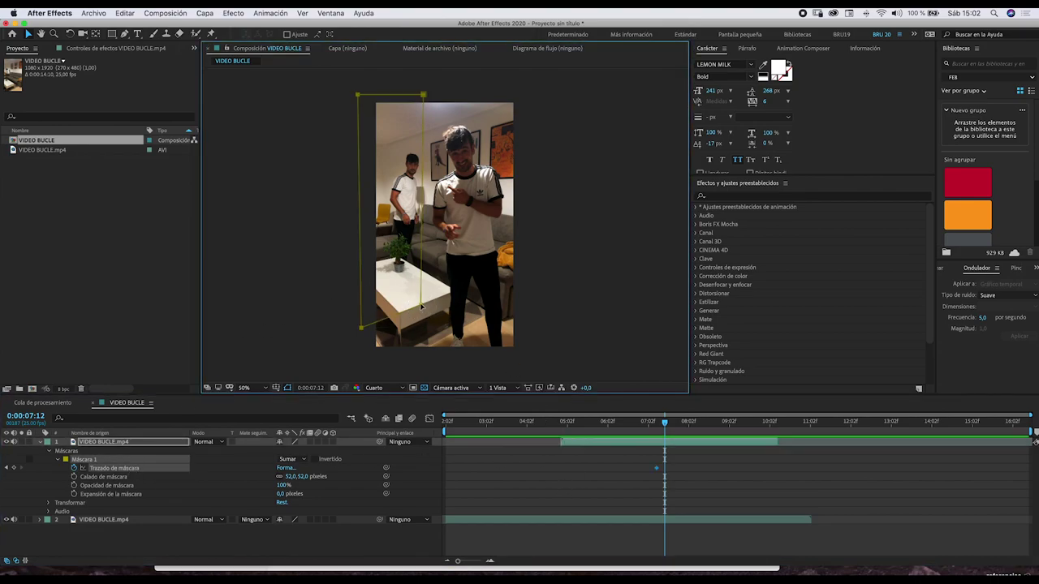
drag(421, 308, 430, 302)
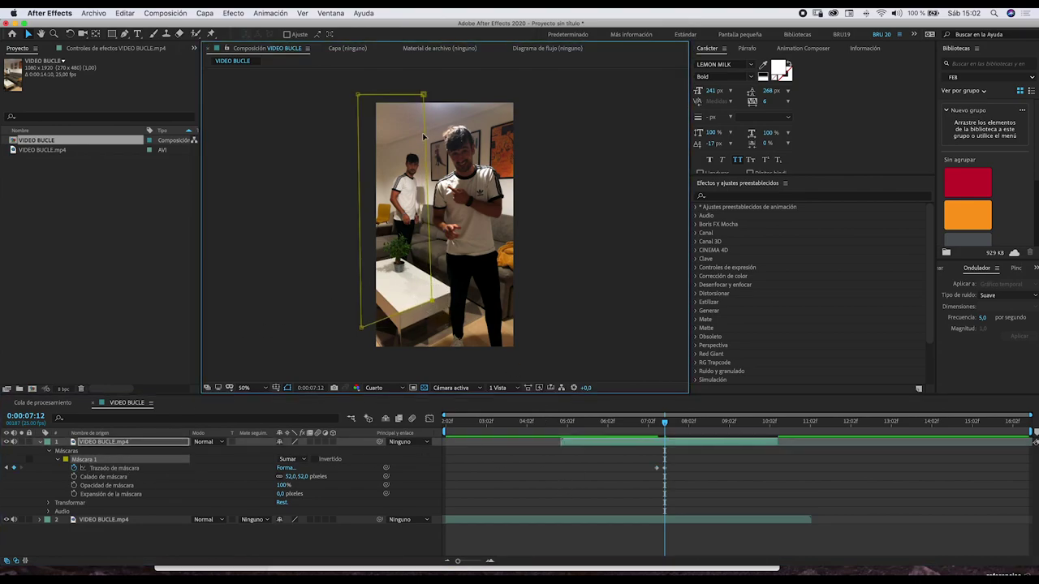
drag(424, 97, 431, 98)
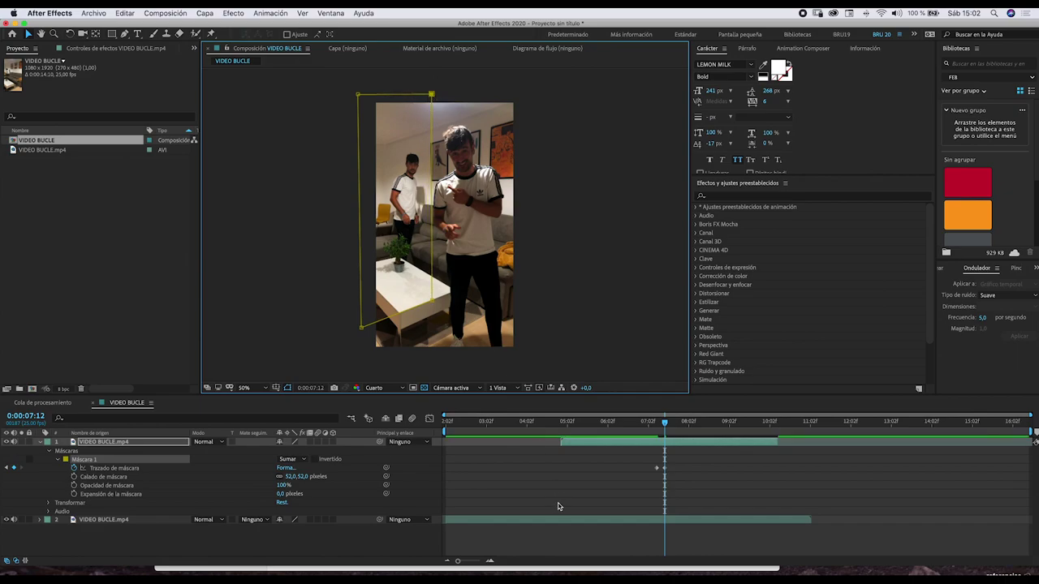
click(558, 506)
Add a mask path keyframe at 0:00:08:04 and reshape the mask's inner lower corner at 0:00:08:23.
drag(663, 428, 692, 424)
click(14, 469)
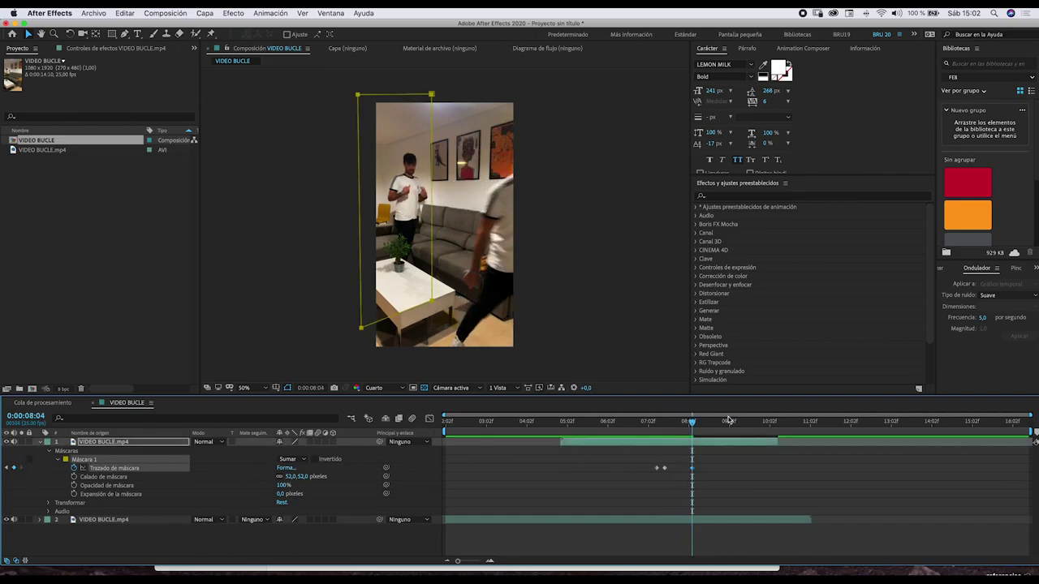
drag(691, 423, 723, 424)
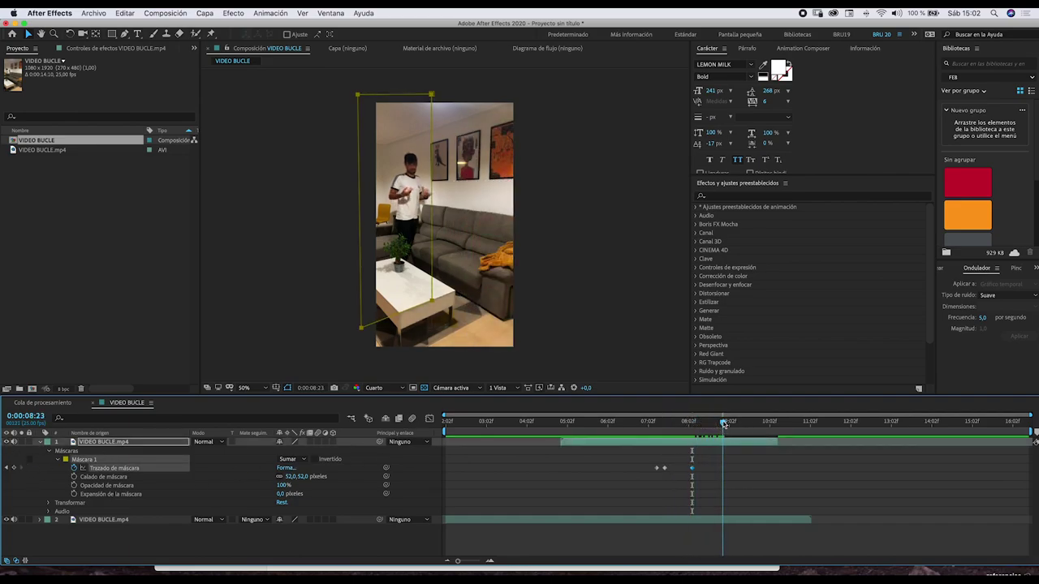
mouse_move(441, 314)
mouse_down()
mouse_move(438, 294)
mouse_move(448, 291)
mouse_move(442, 297)
mouse_up()
click(584, 341)
Copy the masked VIDEO BUCLE.mp4 layer and paste the duplicate above it.
drag(722, 424, 618, 434)
click(618, 444)
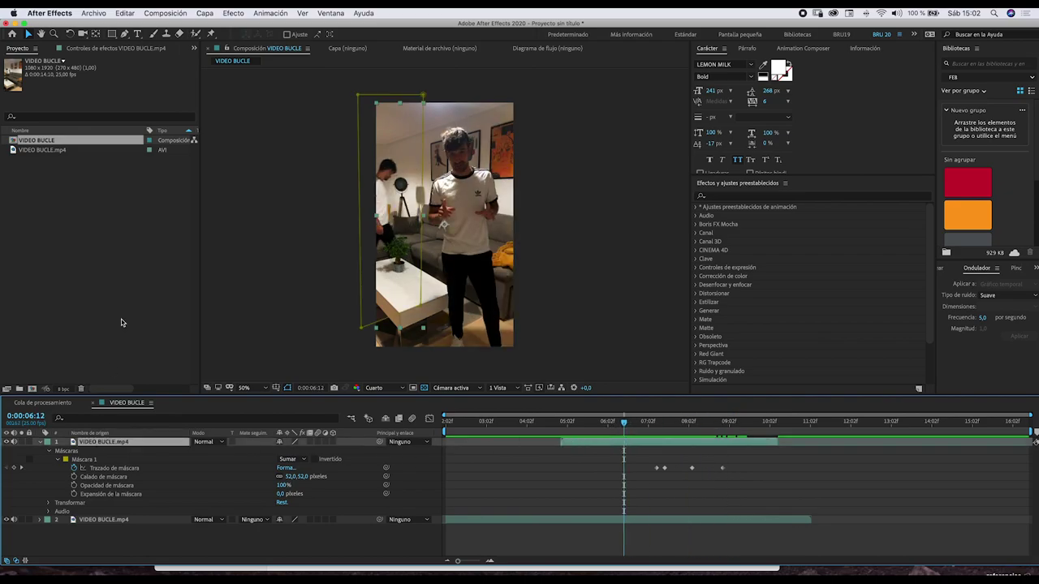
click(137, 14)
click(144, 70)
click(126, 14)
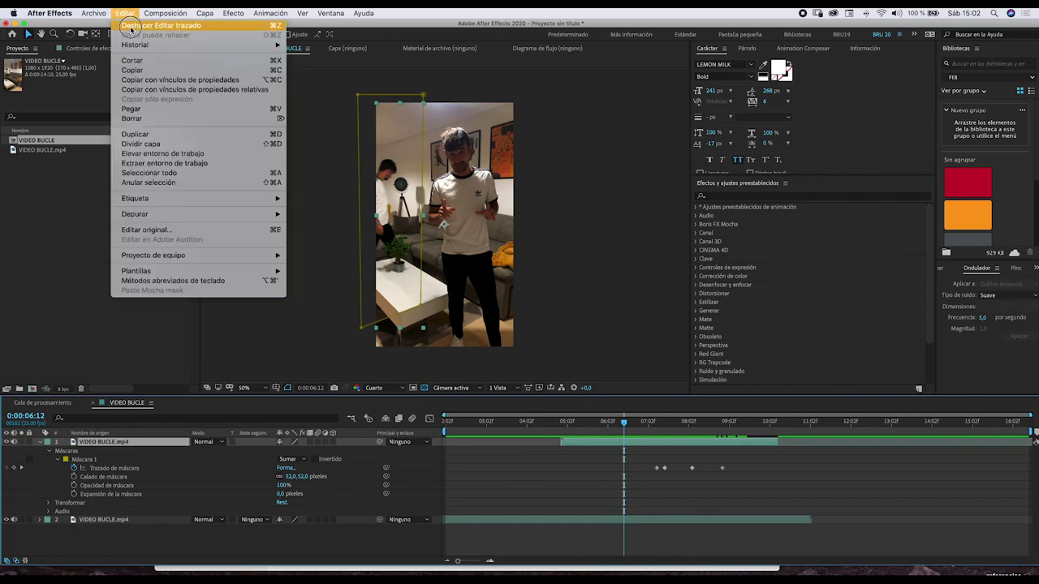
click(131, 108)
Delete the masks from the topmost layer copy and collapse the properties of the layers.
click(39, 442)
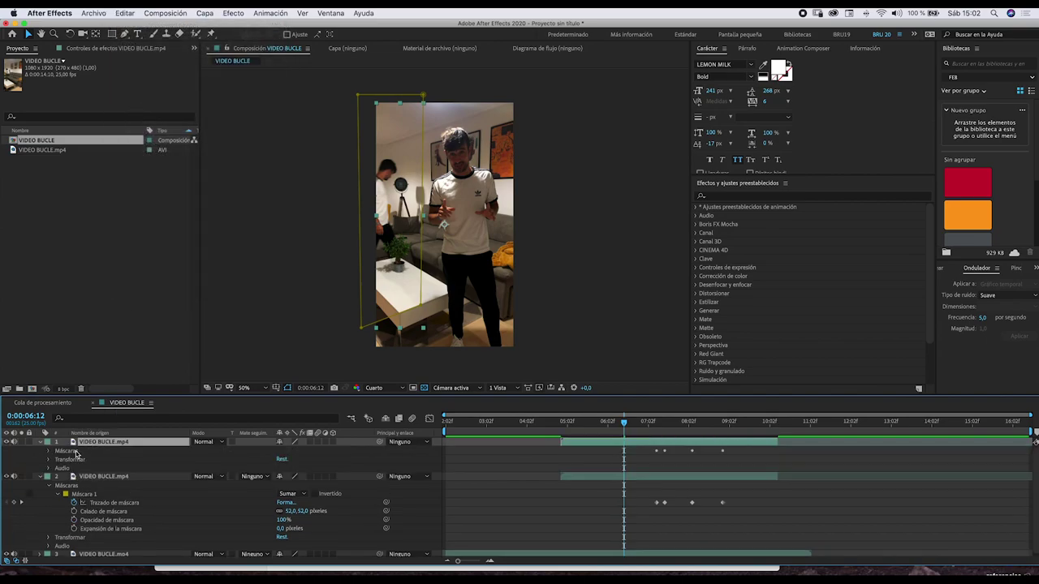
click(63, 451)
key(Delete)
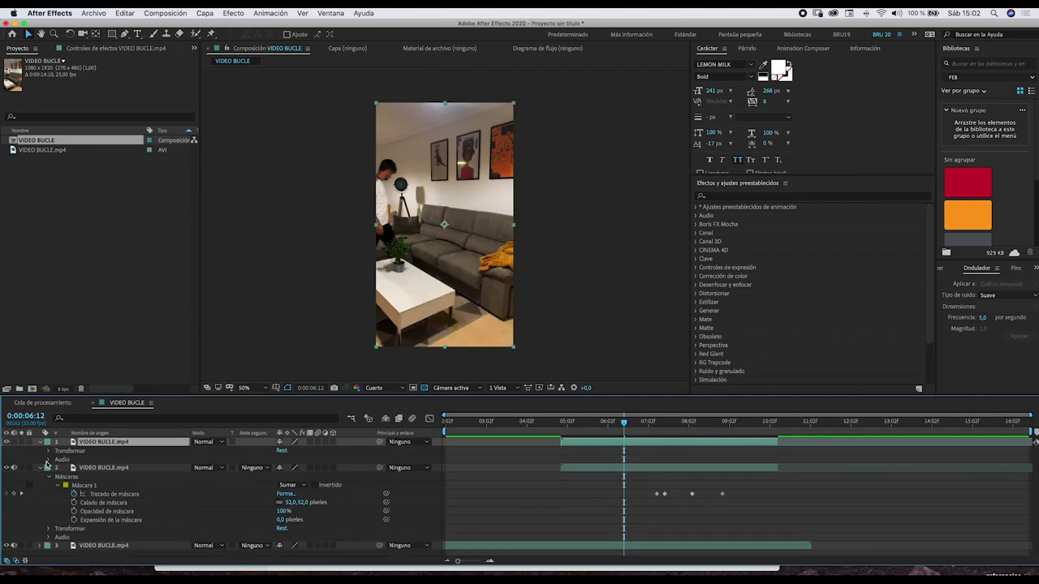
click(41, 469)
click(40, 443)
click(41, 460)
click(99, 443)
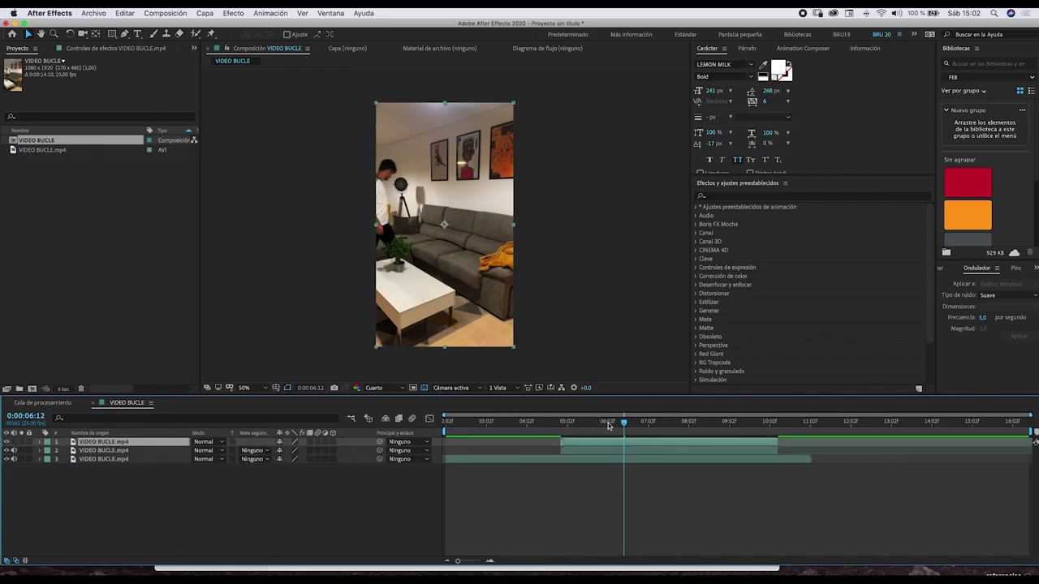
Keyframe the top layer's opacity at 100% at 0:00:09:12 and at 0% at 0:00:08:17.
drag(626, 423, 745, 423)
click(40, 442)
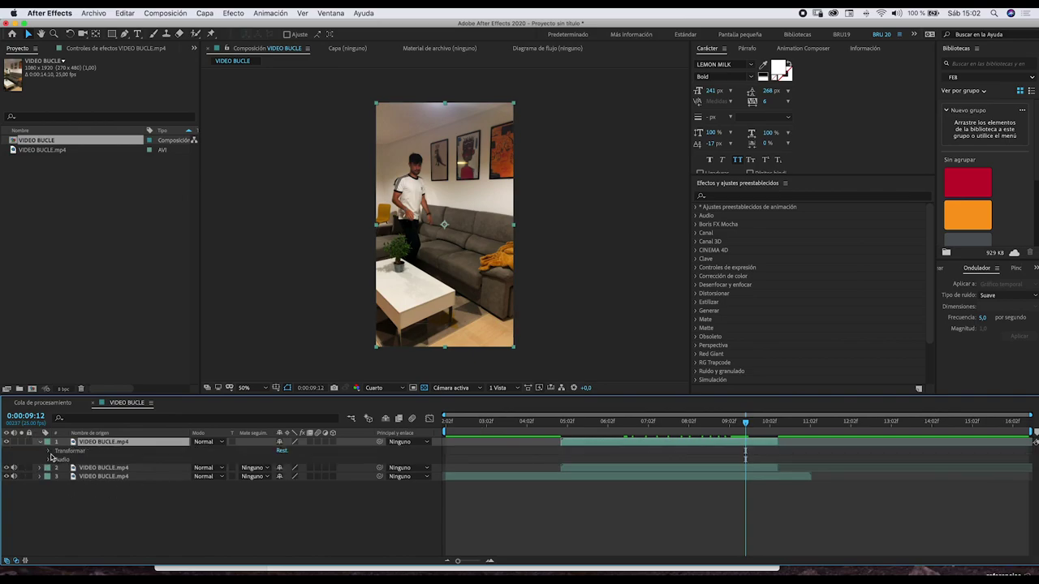
click(49, 451)
click(65, 493)
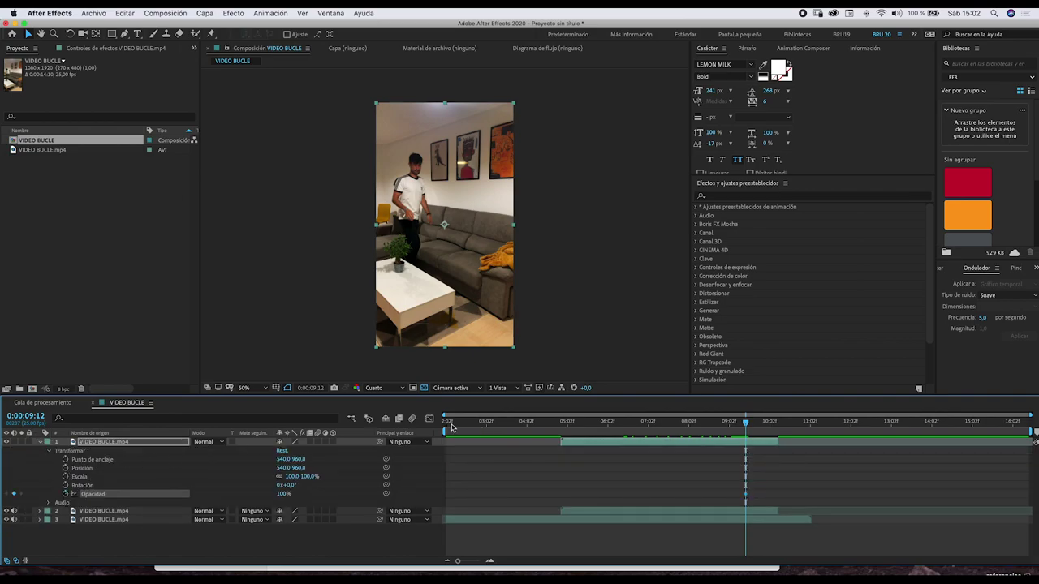
click(711, 423)
drag(280, 494, 233, 494)
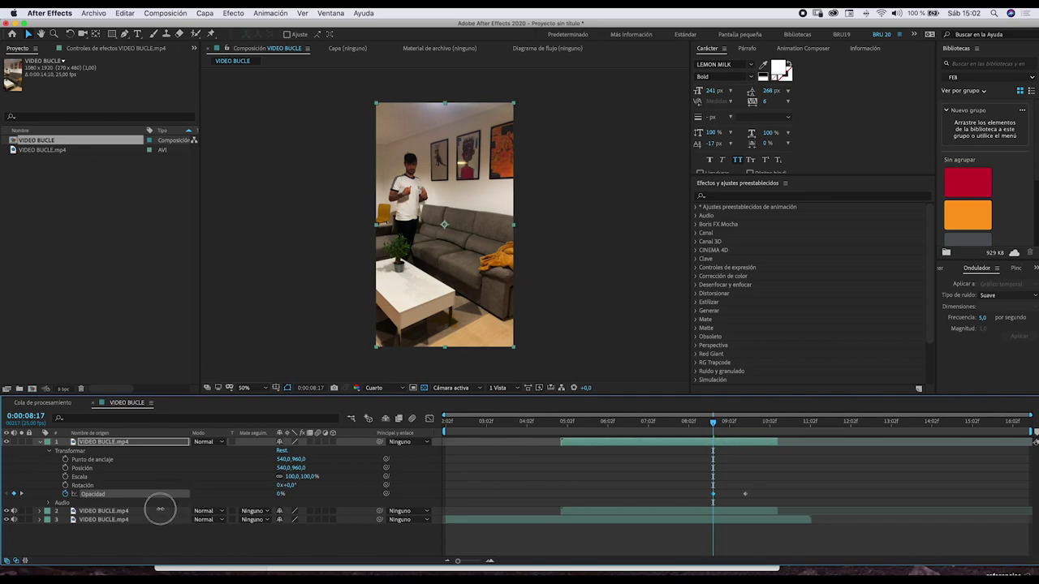
Move the 100% opacity keyframe to about 0:00:10:02 and end the work area just after 0:00:10:05.
key(space)
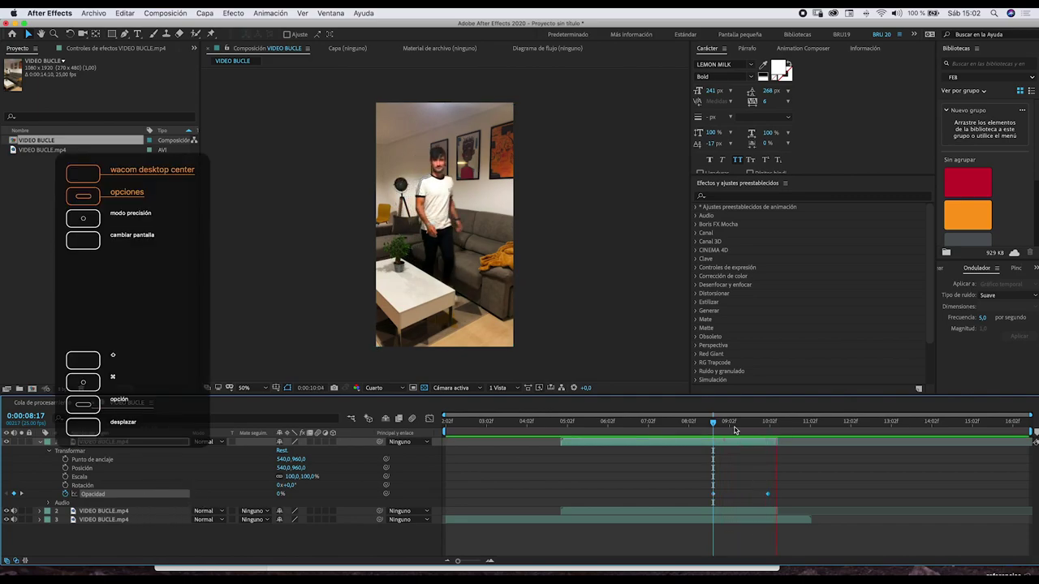
drag(712, 422, 776, 433)
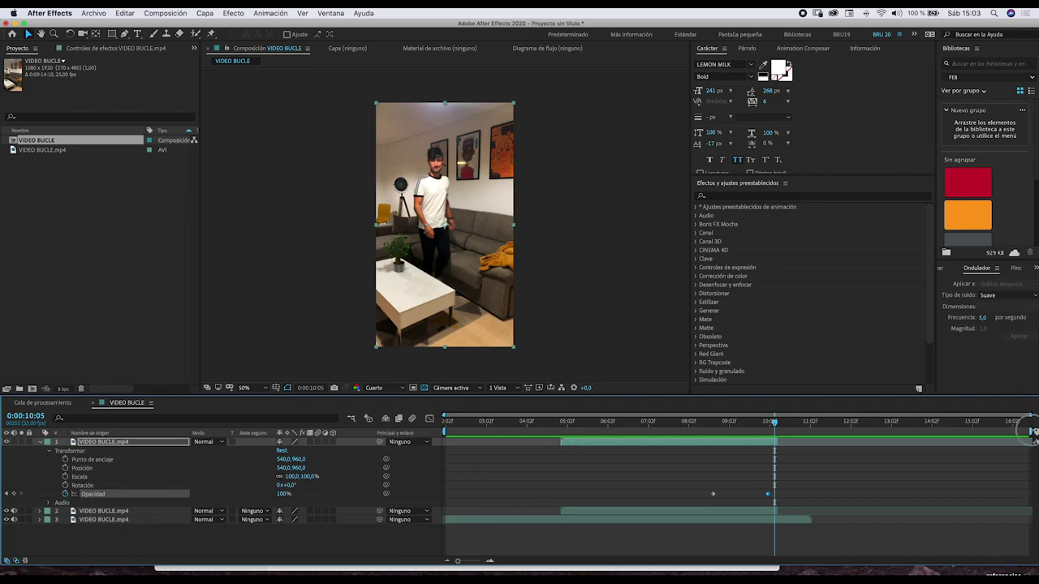
drag(775, 424, 775, 425)
Play the work area from its start to check that the video loops seamlessly.
key(Home)
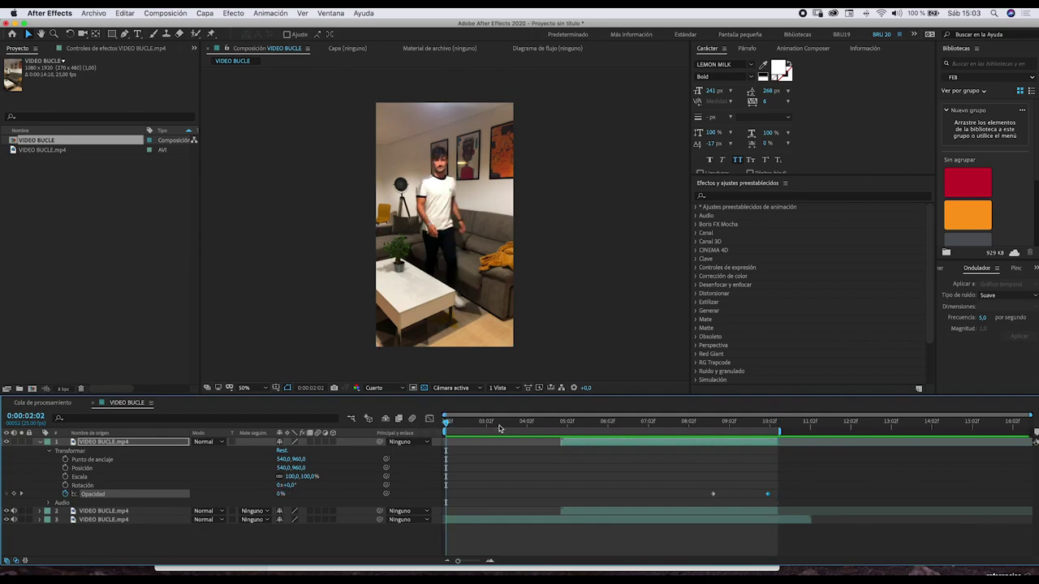
click(771, 423)
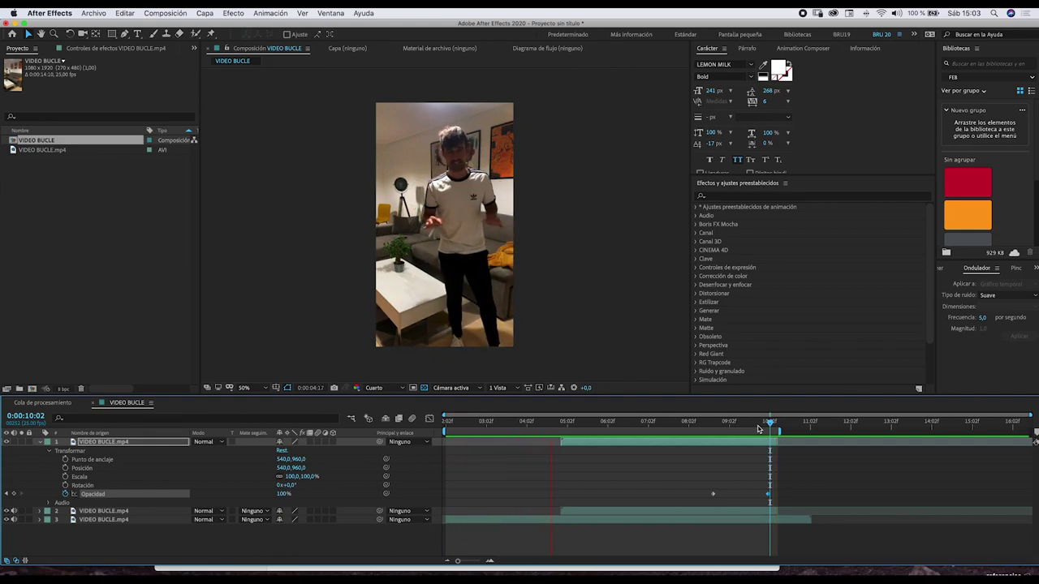
key(space)
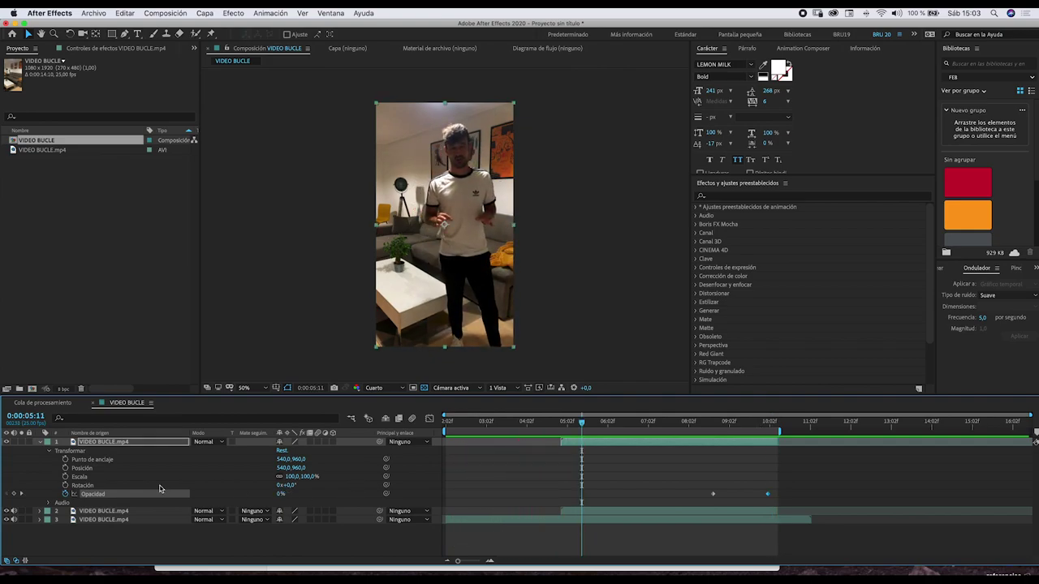
Collapse the top layer's properties and add a new adjustment layer above the video layers.
click(43, 442)
right_click(125, 487)
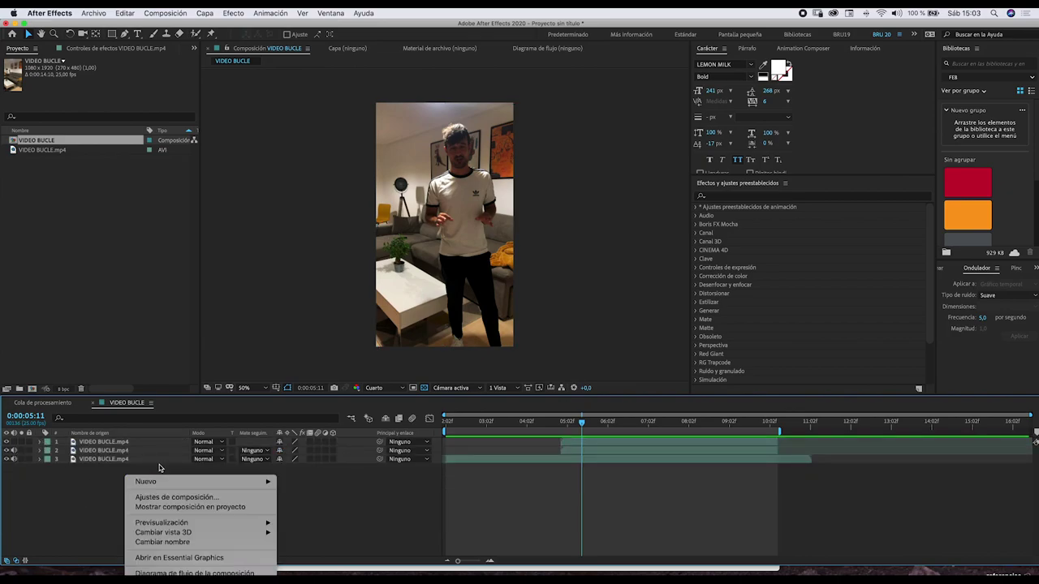
mouse_move(202, 484)
click(312, 554)
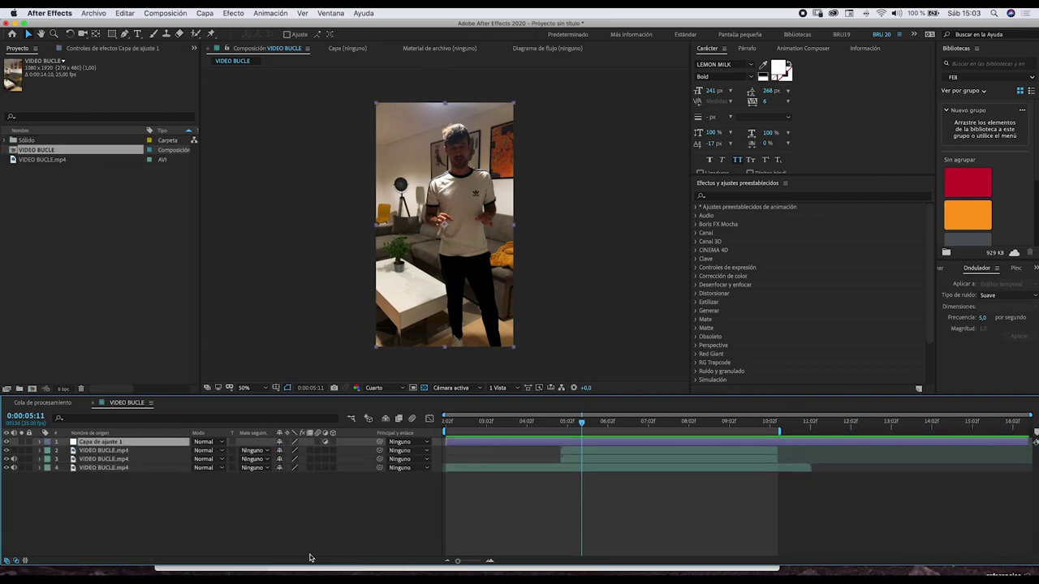
Apply the Curves effect to the adjustment layer and bend the RGB curve's midpoint upward to brighten the image.
click(234, 13)
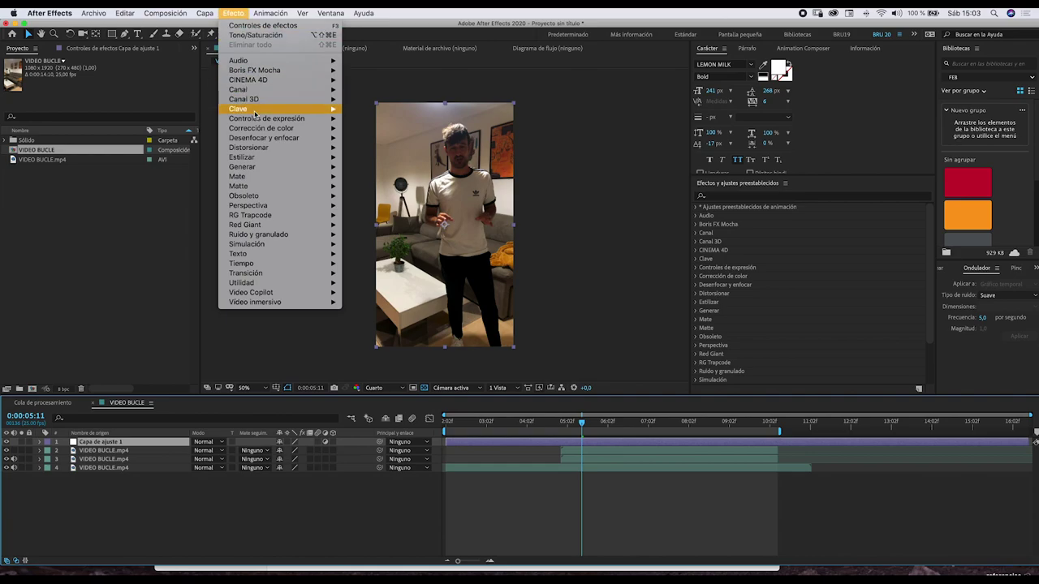
mouse_move(308, 130)
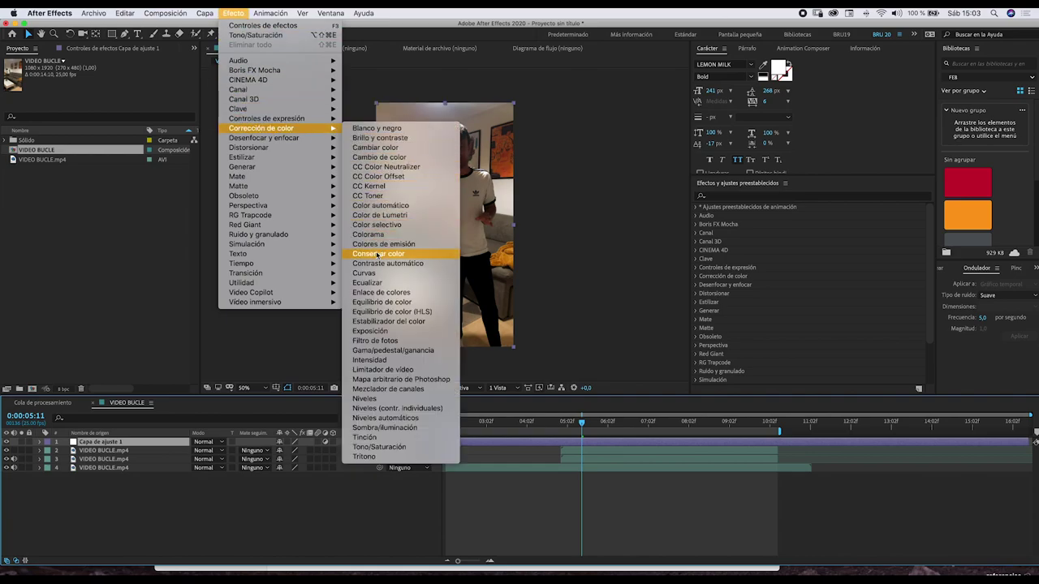
click(363, 273)
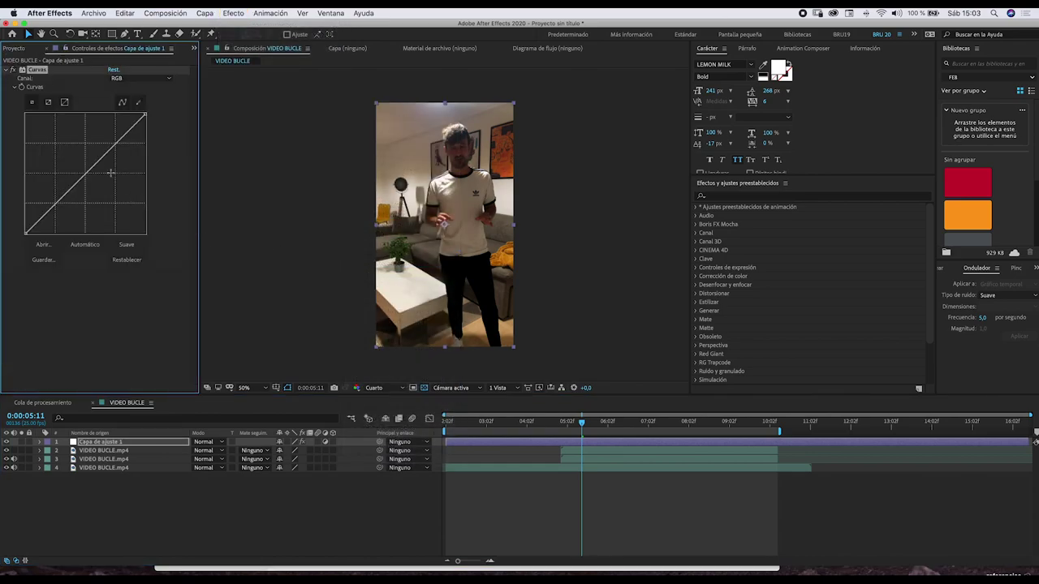
drag(94, 161, 89, 160)
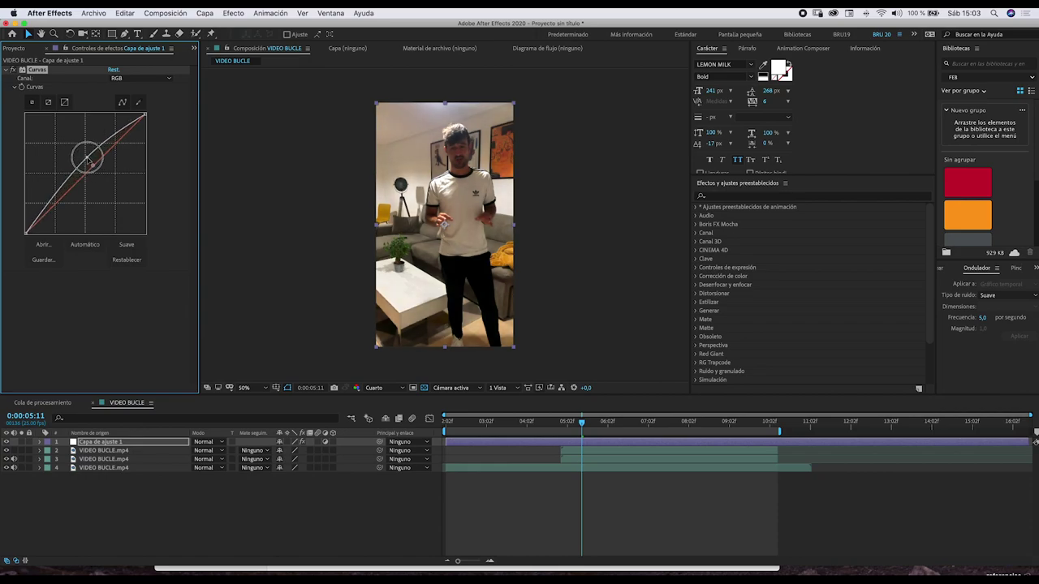
Play the work area from its start to check the brightened loop.
drag(570, 425, 380, 431)
key(space)
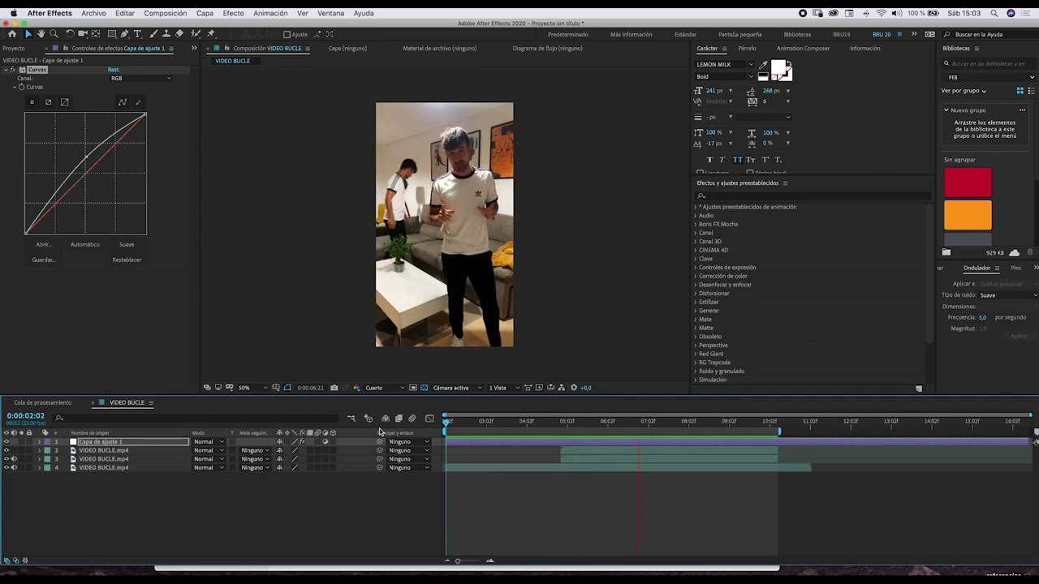
key(space)
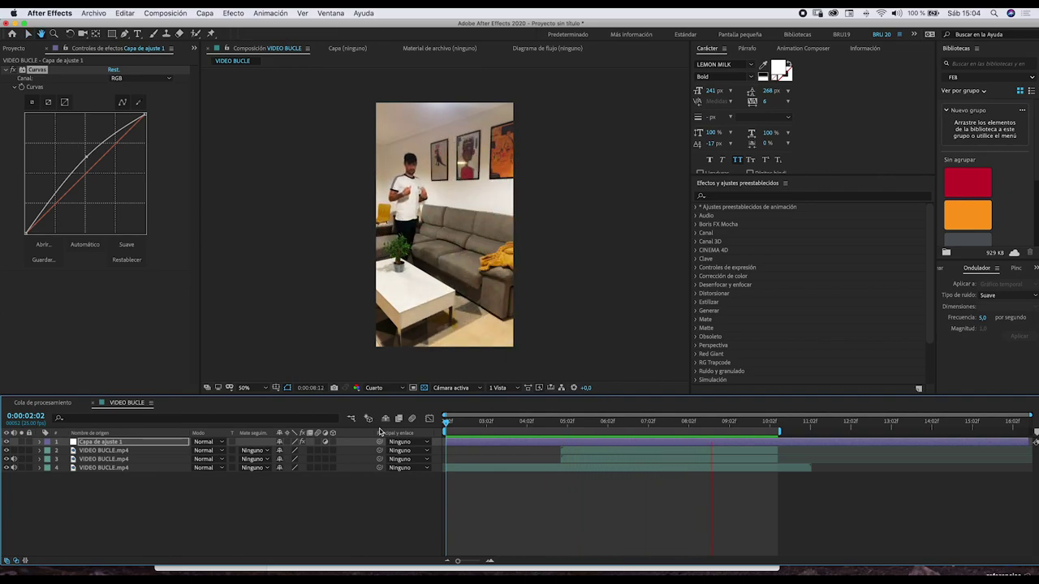
Send the VIDEO BUCLE composition to the Adobe Media Encoder queue and select its entry there.
click(166, 13)
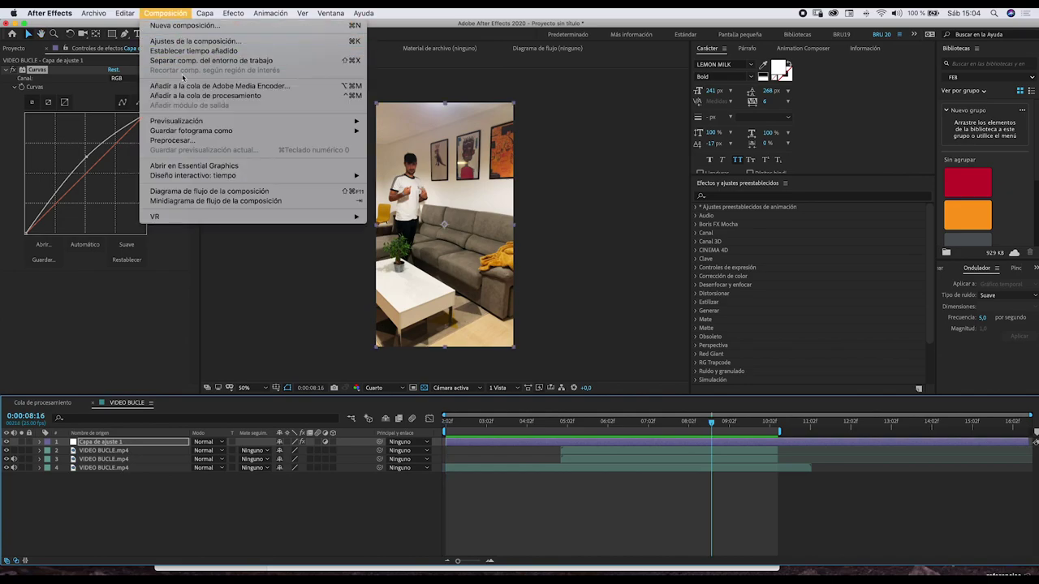
click(186, 87)
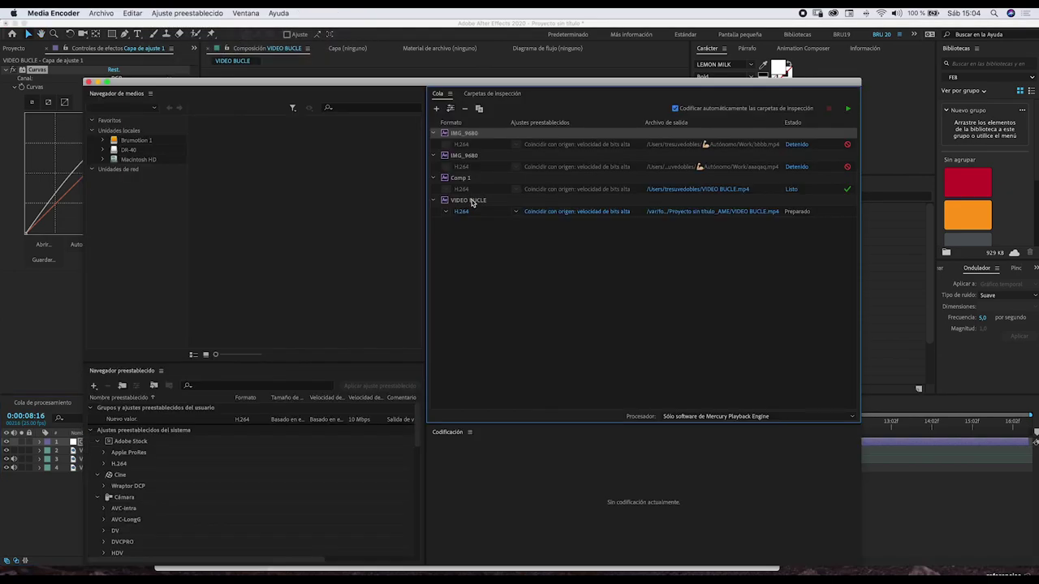
click(471, 202)
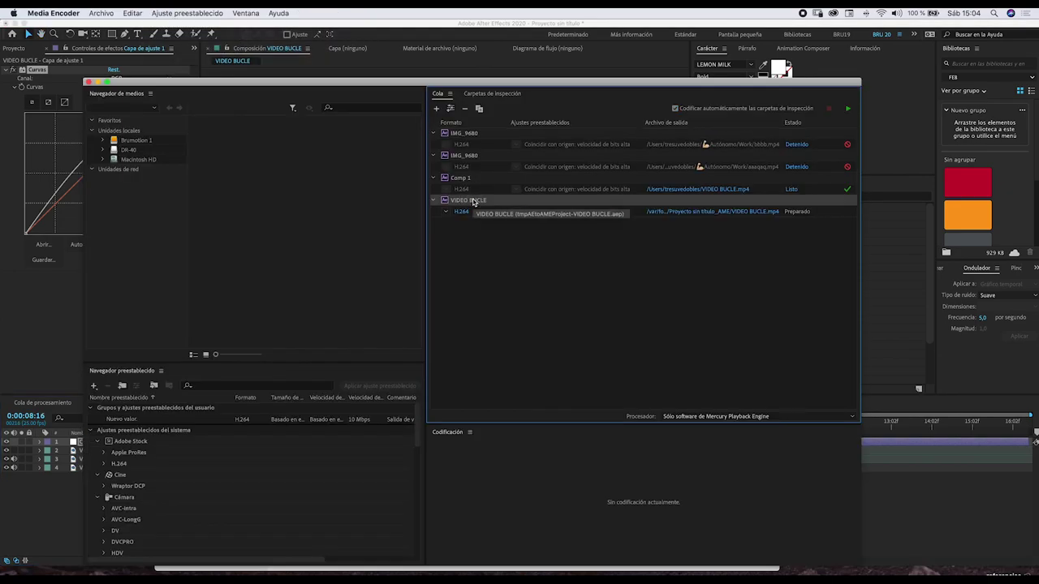
Set the VIDEO BUCLE output to be saved in the Work folder and start encoding the queue.
click(692, 213)
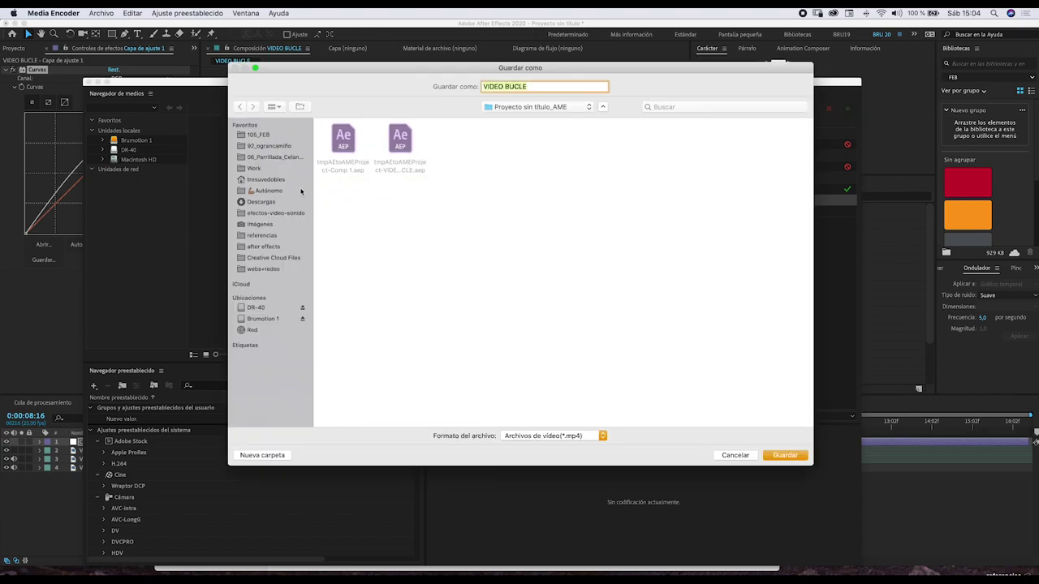
click(260, 168)
click(776, 455)
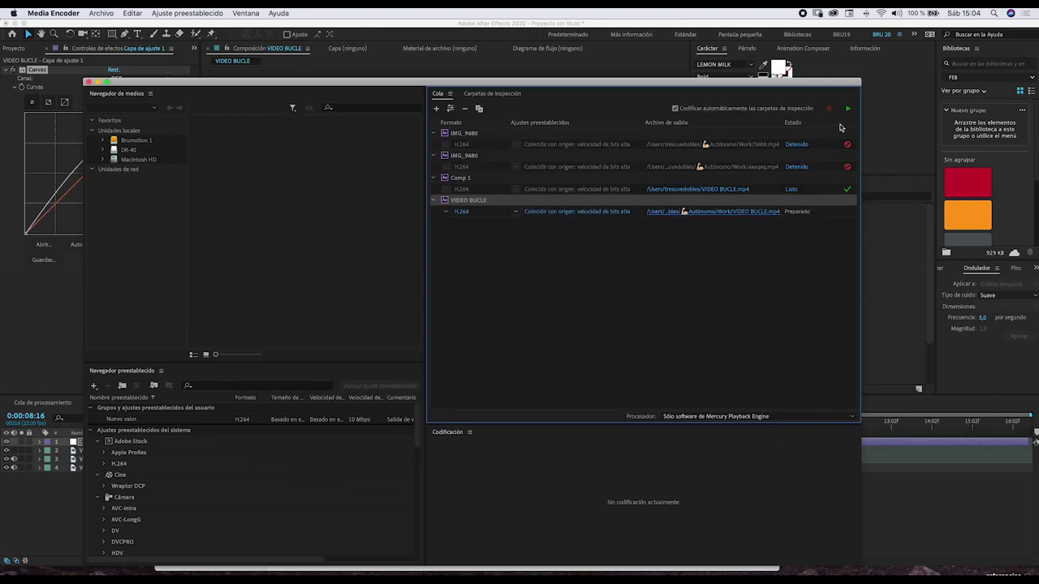
click(849, 110)
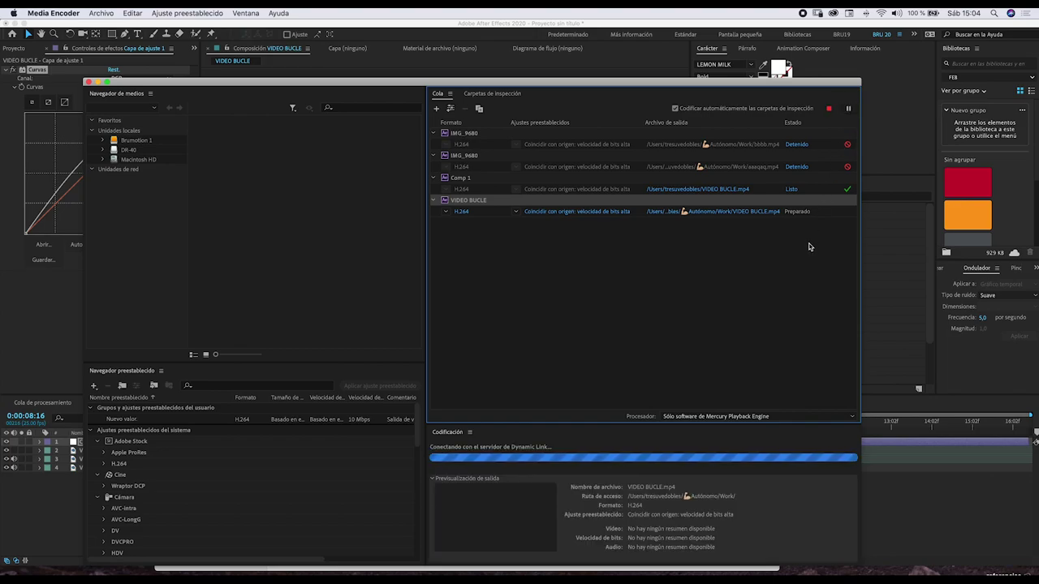